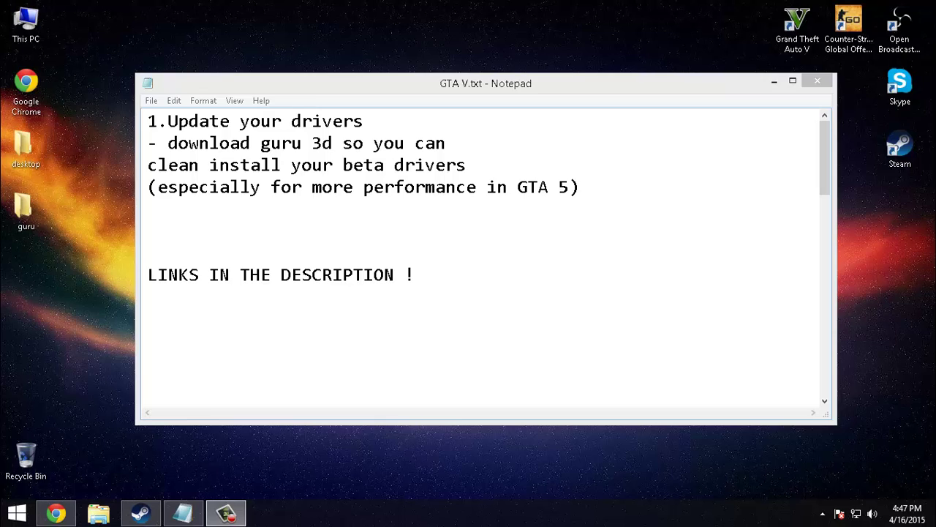
- Highlight the first tip in the GTA V notes, about updating drivers with guru 3d
drag(149, 122, 446, 143)
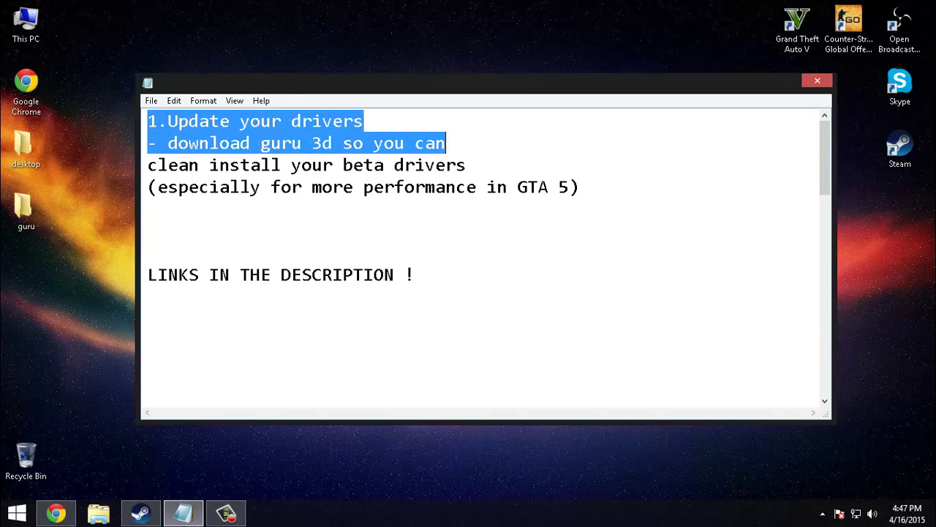
click(446, 143)
drag(365, 121, 169, 122)
click(323, 187)
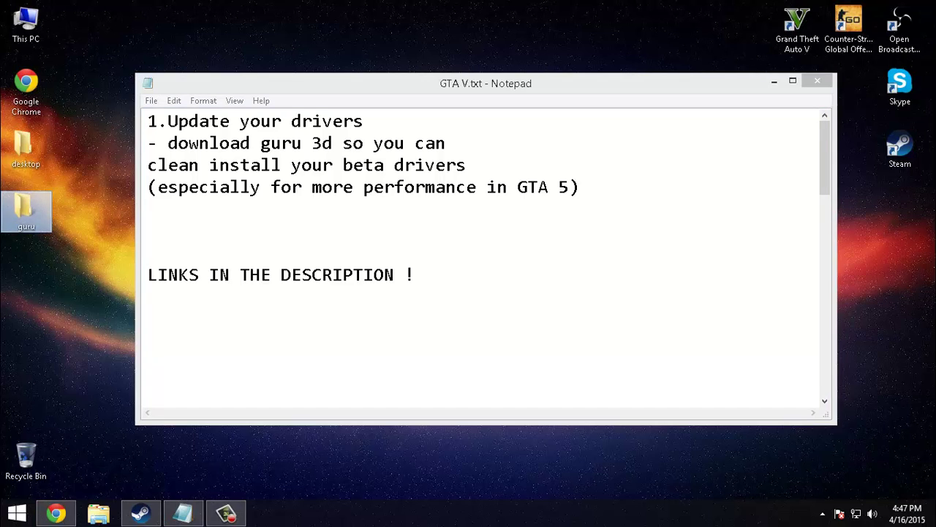
- Launch Display Driver Uninstaller from the guru folder, view its Clean and restart option, and close it
double_click(26, 211)
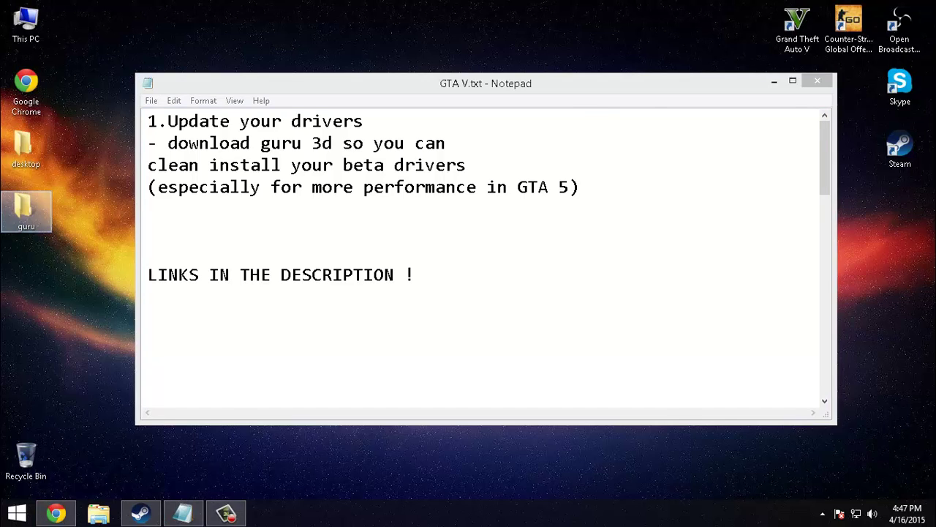
click(308, 210)
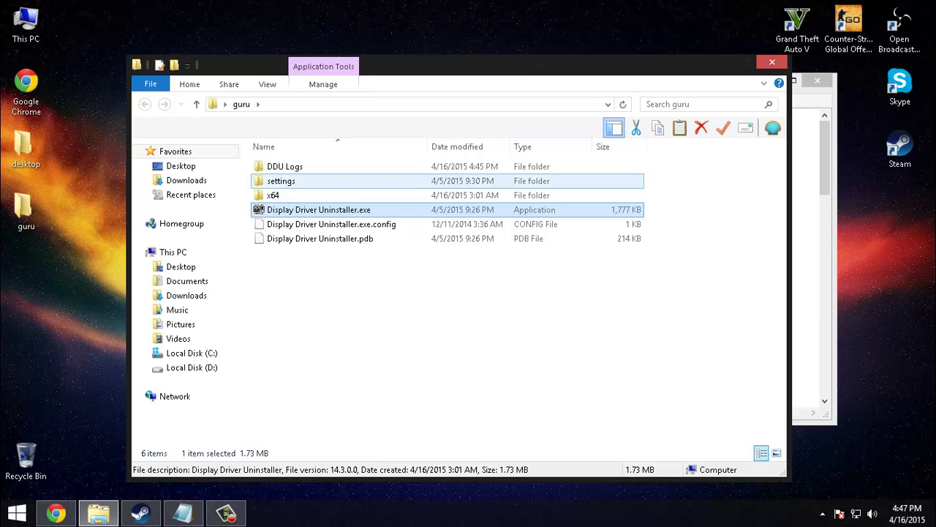
click(773, 62)
click(528, 305)
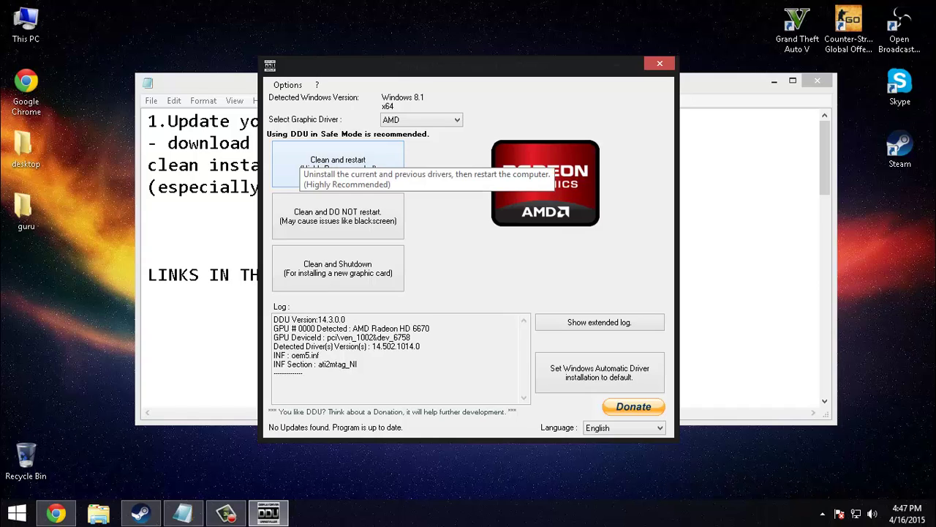
click(660, 64)
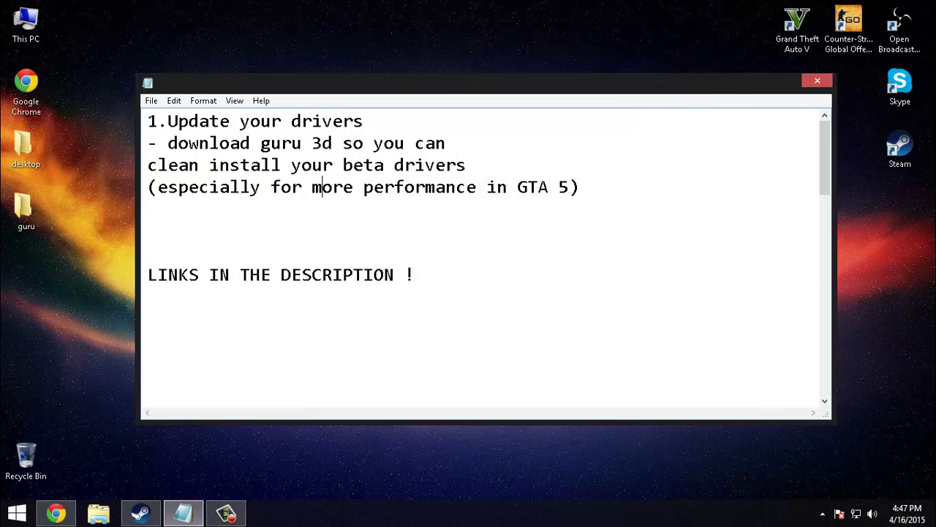
- Highlight the beta drivers wording in the notes and view the AMD and NVIDIA driver pages in Chrome
drag(364, 165, 456, 165)
click(457, 165)
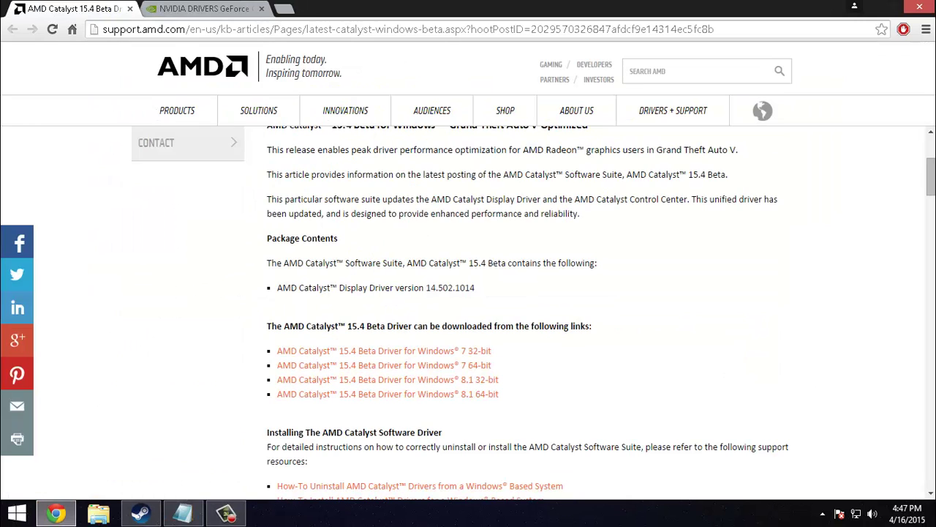
scroll(468, 293, up, 3)
scroll(468, 315, down, 2)
key(ctrl+Tab)
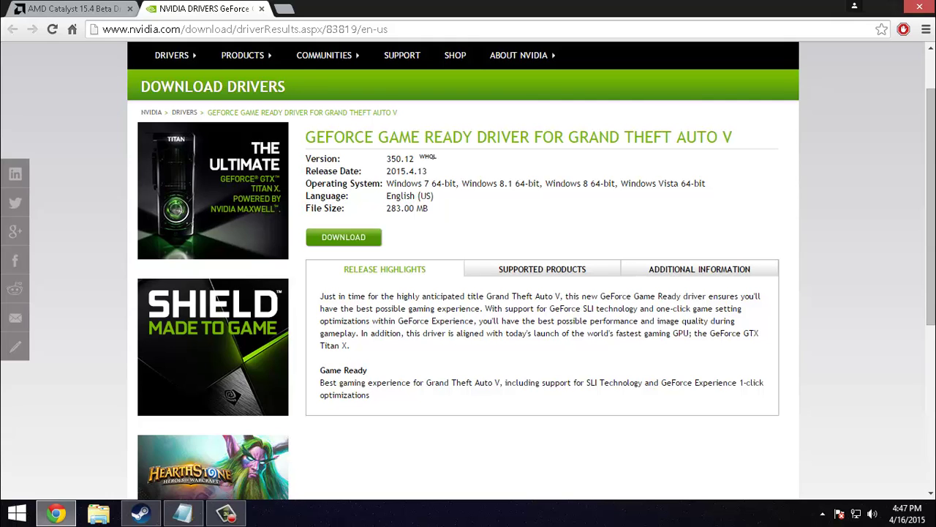
key(ctrl+shift+Tab)
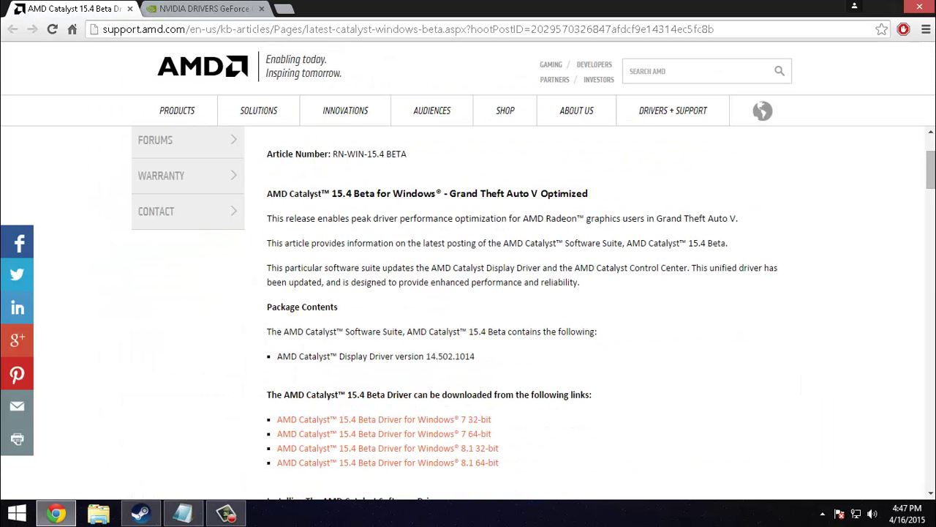
- Examine the AMD Catalyst 15.4 Beta article's Grand Theft Auto V optimization text and its Windows driver download links
drag(267, 219, 598, 219)
triple_click(561, 218)
click(561, 218)
click(720, 219)
click(598, 219)
drag(400, 218, 546, 218)
click(546, 218)
drag(399, 218, 544, 218)
click(545, 218)
drag(738, 218, 657, 218)
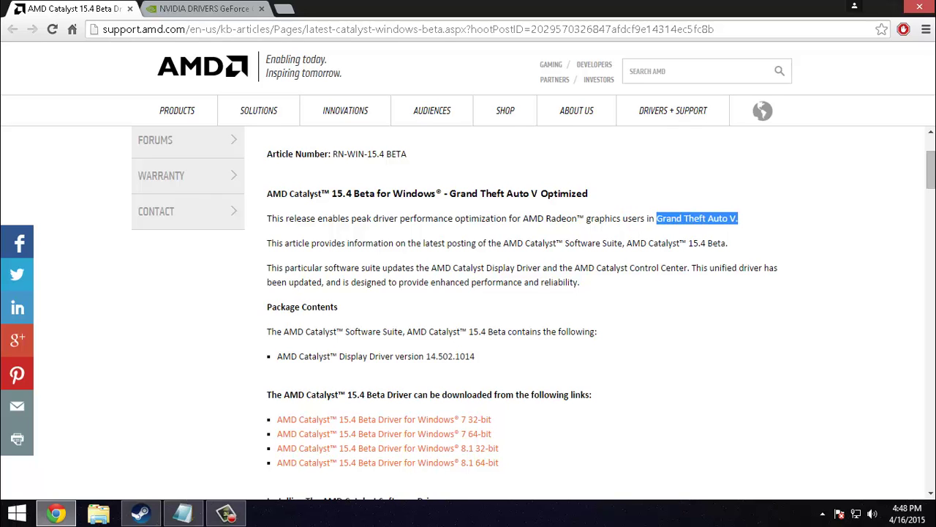
click(651, 234)
scroll(526, 312, down, 1)
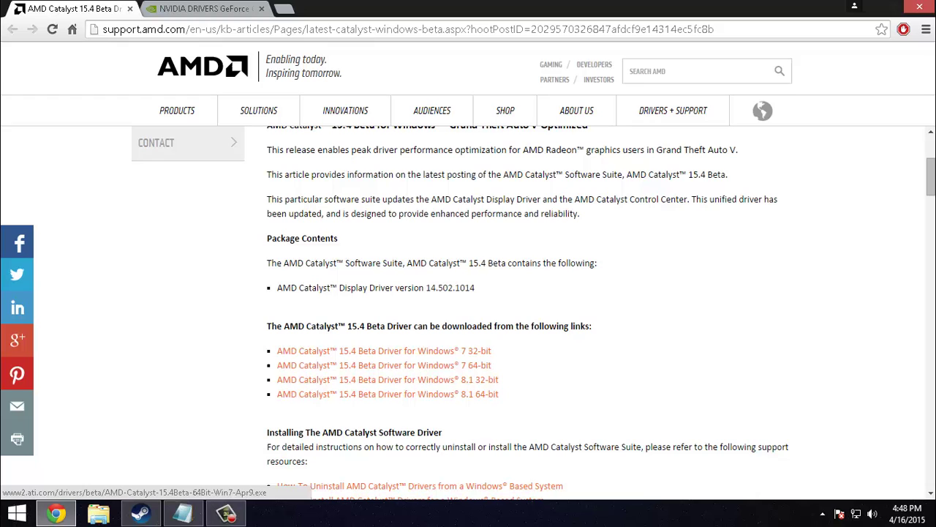
- Examine the release highlights on NVIDIA's GeForce Game Ready driver page for Grand Theft Auto V and return to the notes
key(ctrl+Tab)
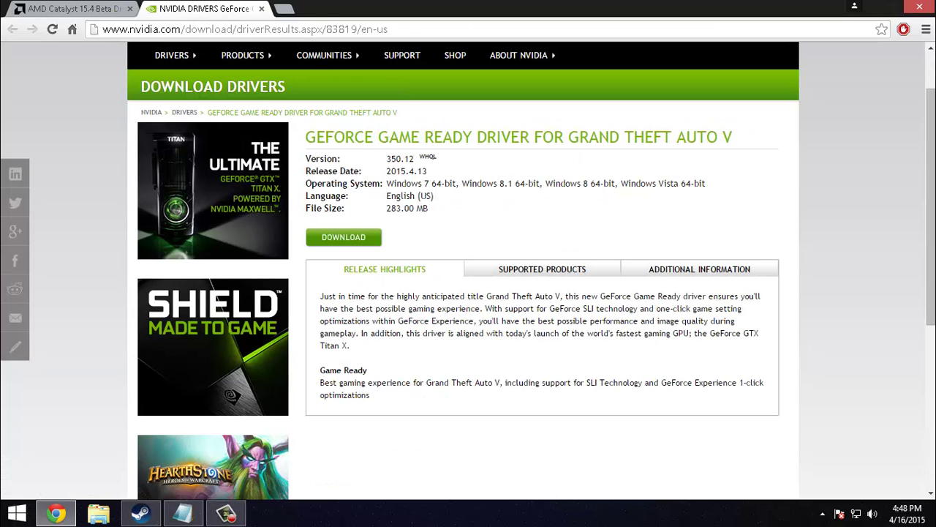
triple_click(359, 296)
click(359, 296)
drag(319, 297, 623, 296)
click(623, 296)
drag(563, 296, 484, 296)
click(485, 296)
click(56, 513)
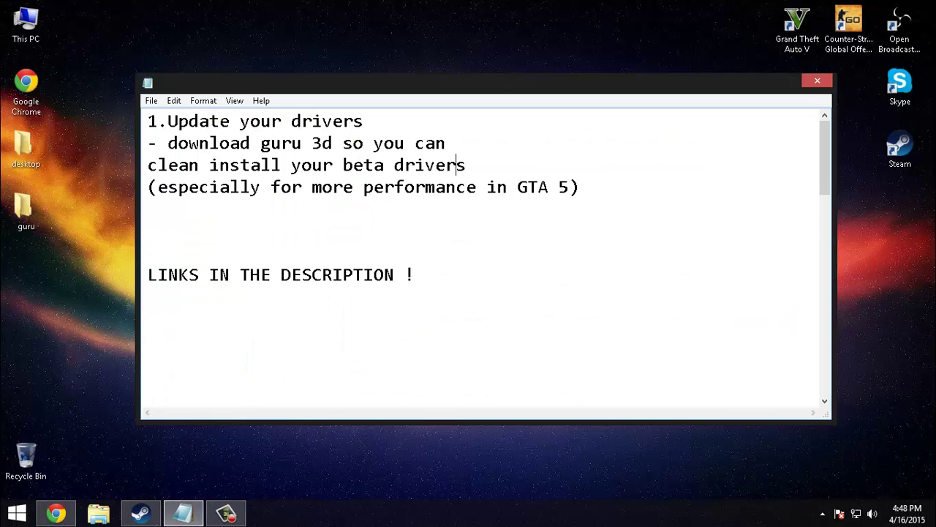
- Highlight the second tip in the notes, about disabling the Steam Overlay in game
scroll(483, 256, down, 3)
drag(158, 209, 470, 209)
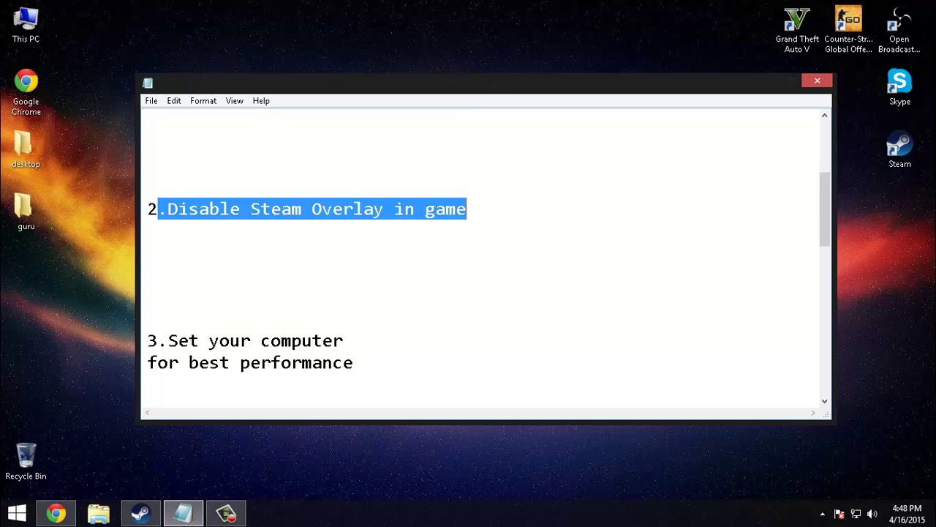
scroll(470, 220, up, 1)
click(148, 253)
- In Steam, turn off the in-game Steam Overlay in Grand Theft Auto V's properties and minimize the library
click(141, 513)
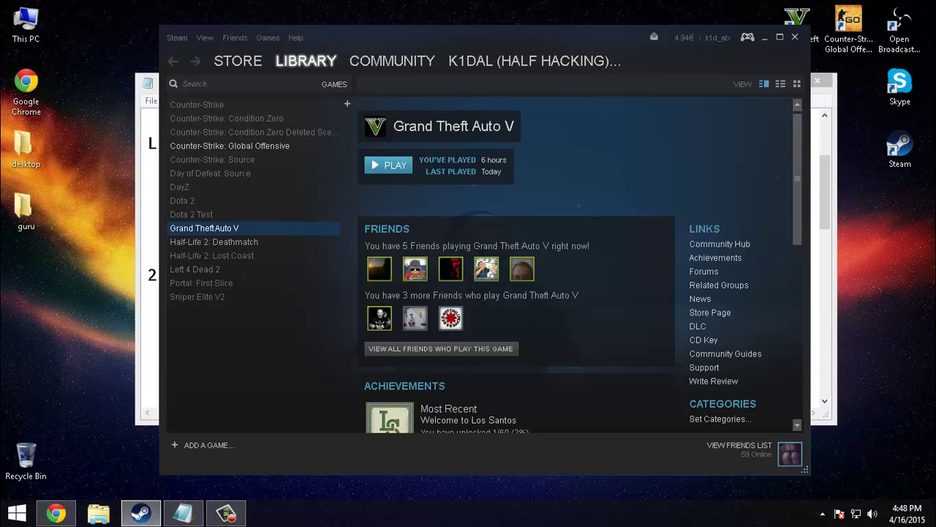
right_click(257, 228)
click(278, 463)
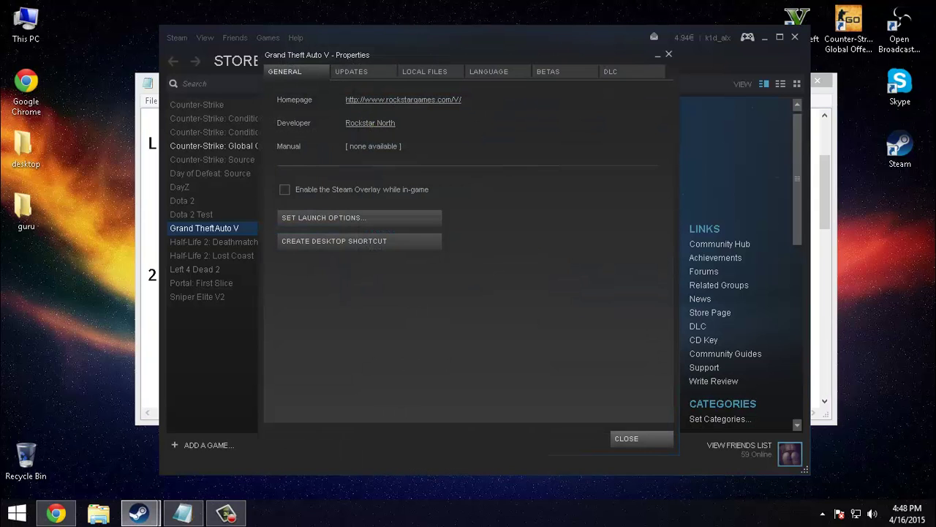
click(284, 189)
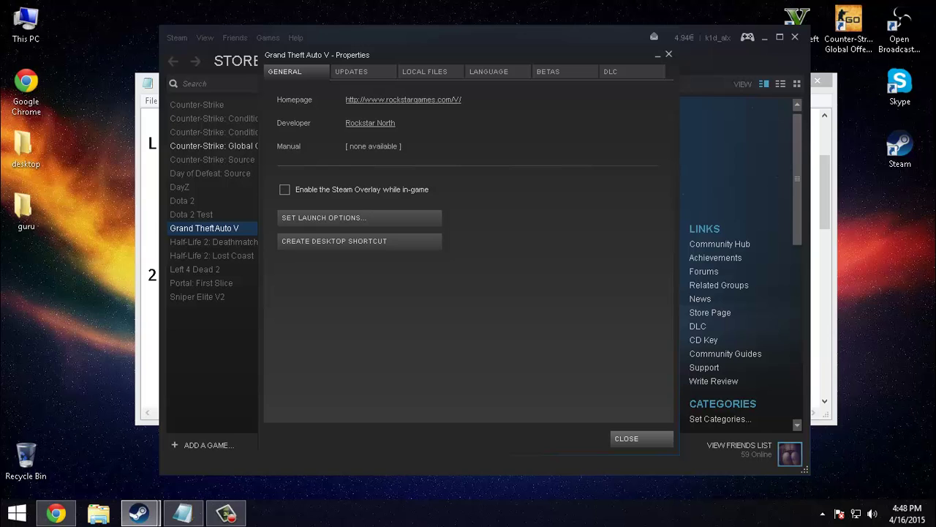
click(642, 438)
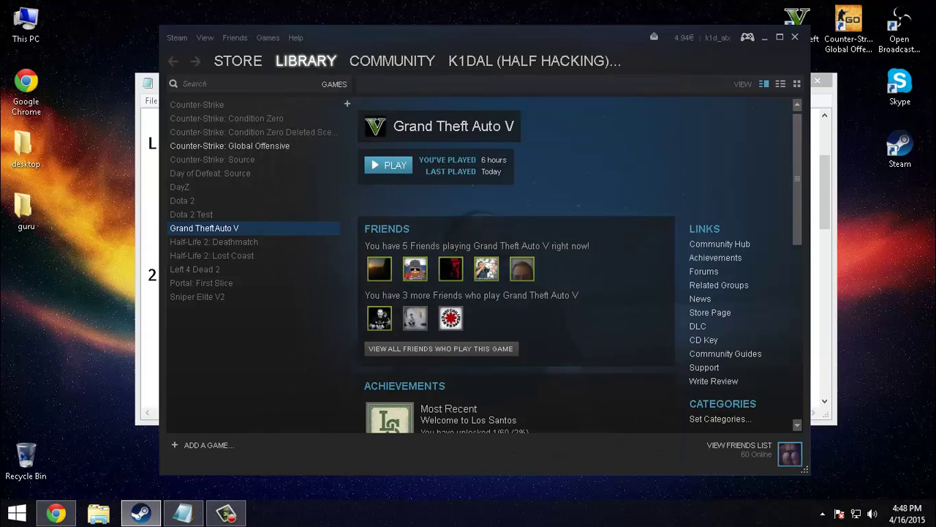
click(765, 38)
- Highlight the third tip in the notes, about setting the computer for best performance
scroll(486, 257, down, 2)
drag(357, 297, 148, 275)
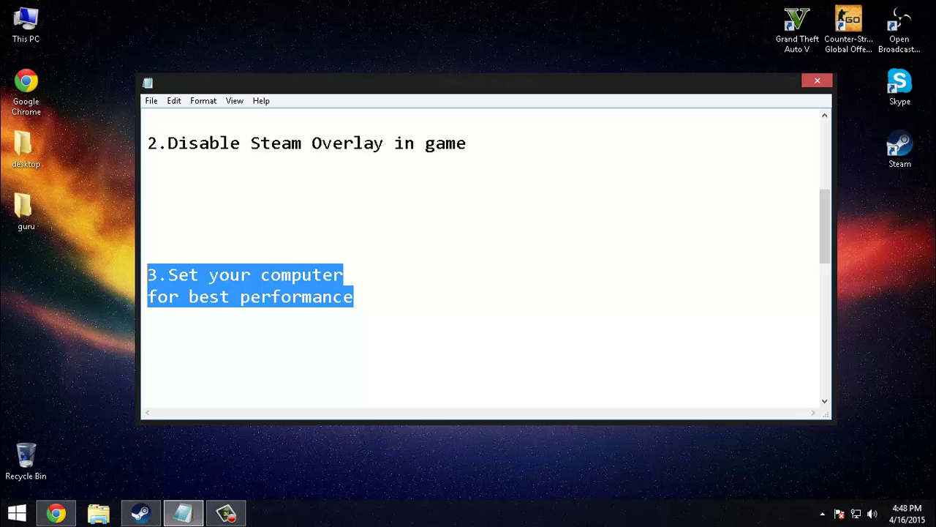
click(345, 275)
- Confirm "Adjust for best performance" in the Windows visual effects options from the advanced system settings, and close the system windows
click(26, 22)
right_click(26, 22)
click(50, 180)
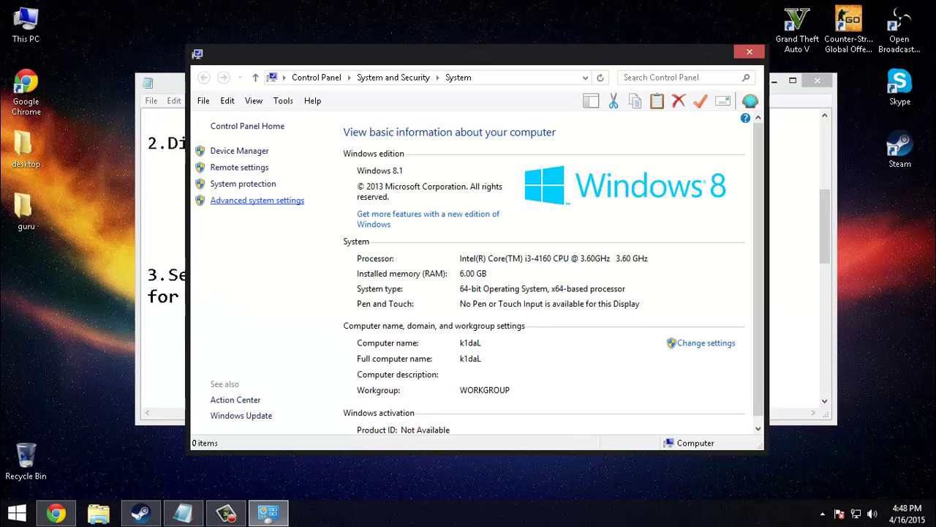
click(257, 200)
click(344, 217)
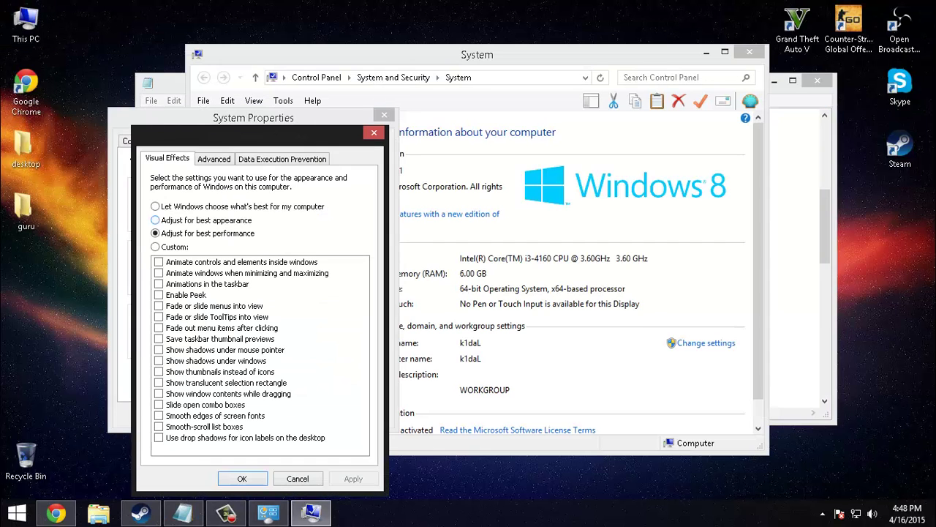
drag(256, 133, 122, 266)
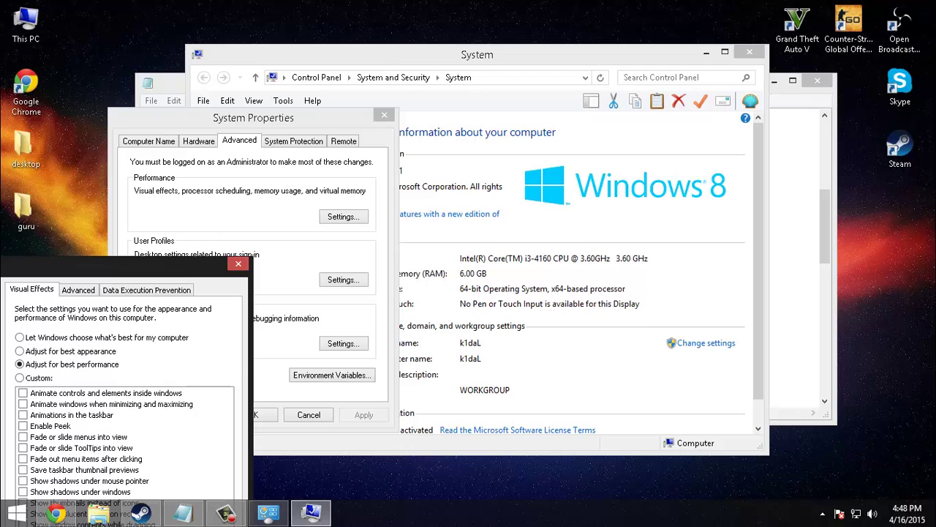
right_click(37, 27)
click(122, 266)
drag(124, 263, 234, 118)
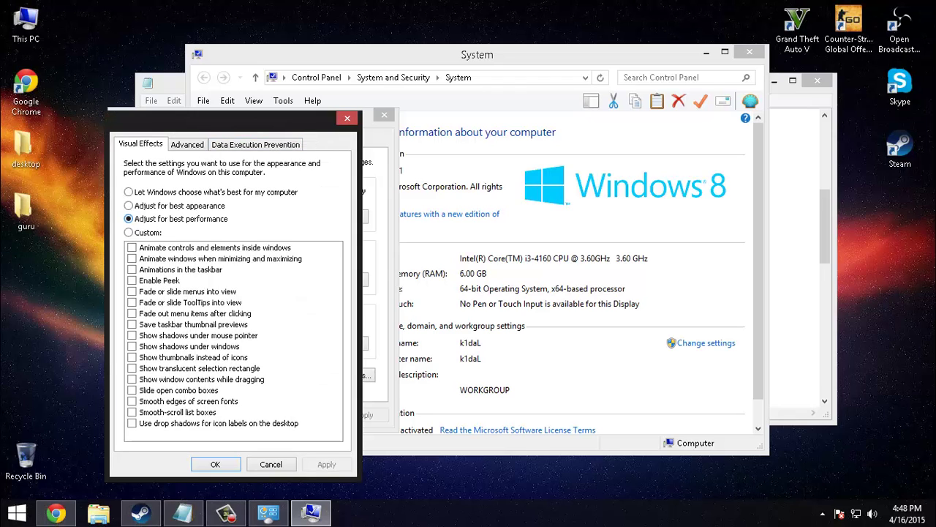
click(216, 463)
click(252, 415)
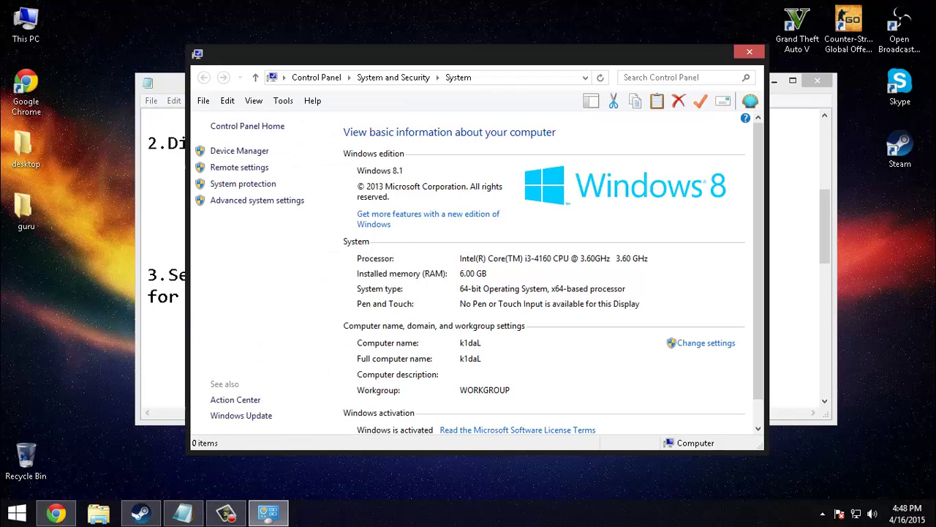
click(750, 52)
- Read the fourth tip in the notes, about disabling VSync and setting the video card settings to LOW
scroll(483, 256, down, 4)
scroll(483, 256, up, 2)
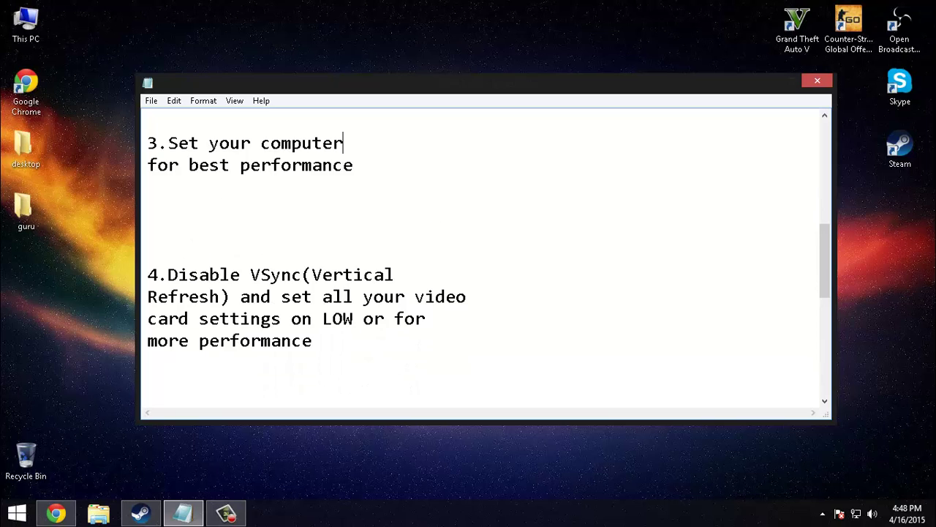
drag(148, 274, 313, 341)
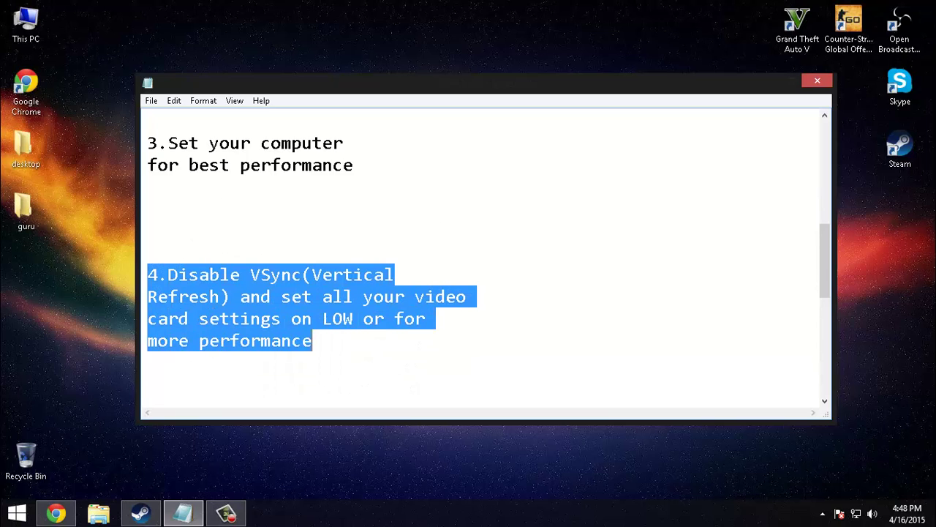
click(373, 296)
drag(250, 296, 425, 319)
click(343, 319)
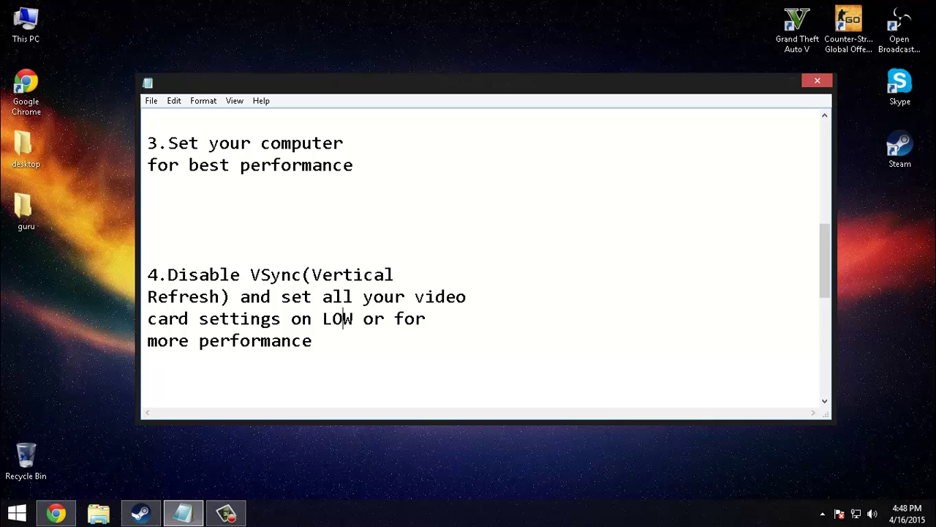
drag(261, 297, 477, 296)
click(353, 296)
drag(272, 296, 436, 318)
click(261, 318)
drag(177, 318, 436, 319)
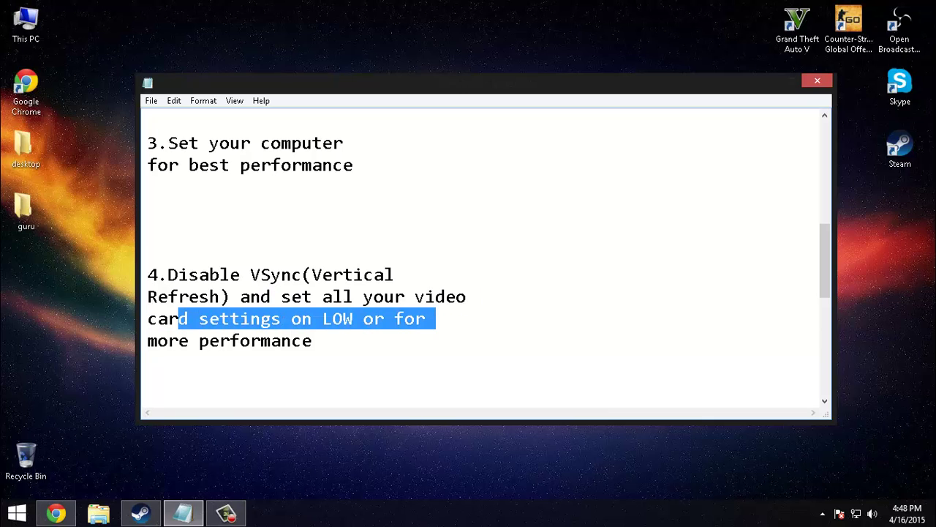
click(323, 319)
- Refresh the desktop, then narrow the notes window and move it aside to expose more of the desktop
right_click(70, 195)
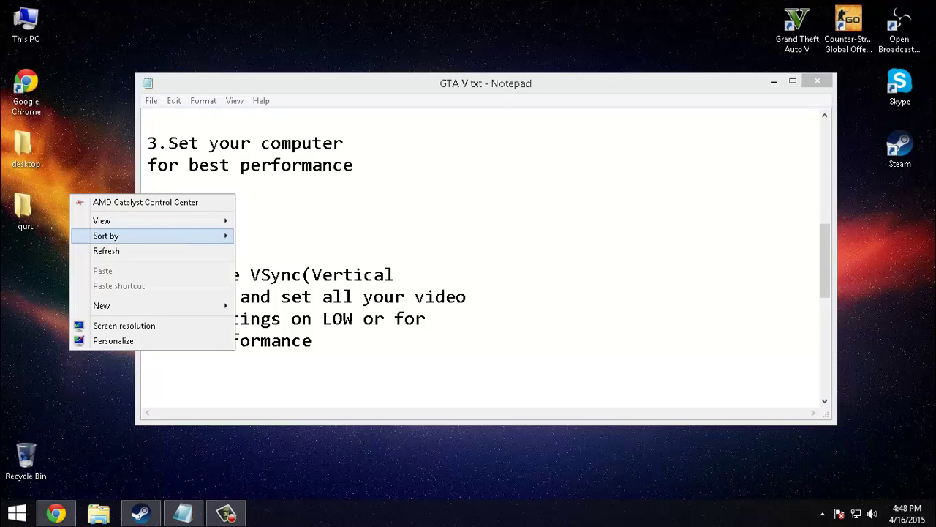
right_click(81, 120)
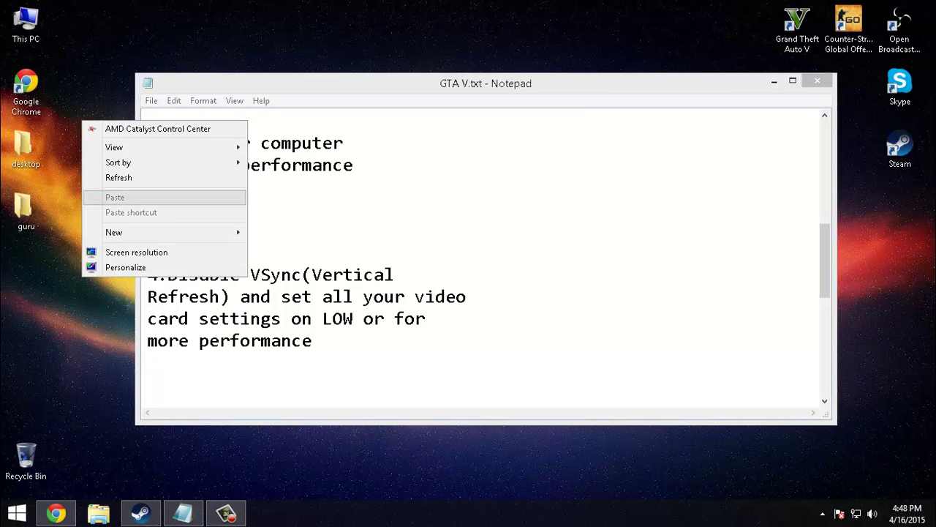
click(117, 178)
drag(486, 74, 485, 62)
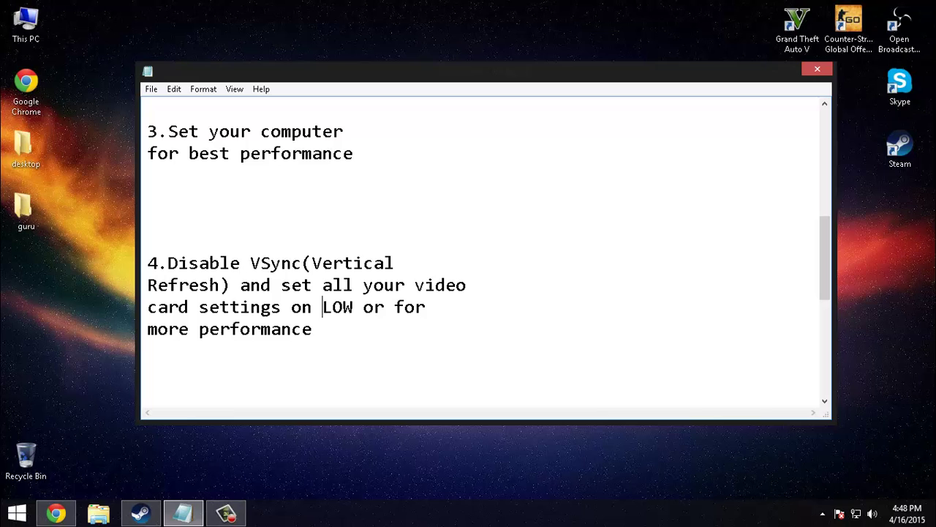
drag(137, 63, 234, 70)
drag(366, 77, 435, 75)
- Launch AMD Catalyst Control Center and open the 3D Application Settings in its Gaming section
right_click(116, 181)
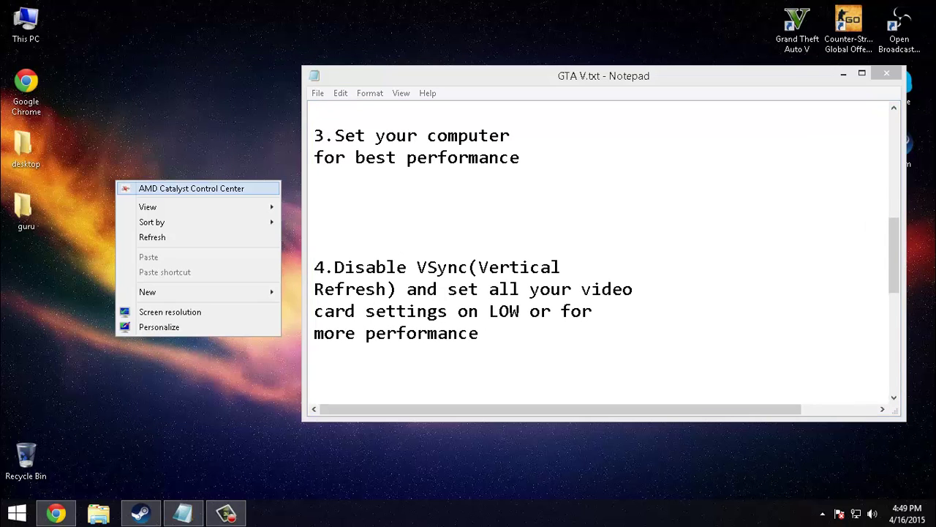
click(191, 189)
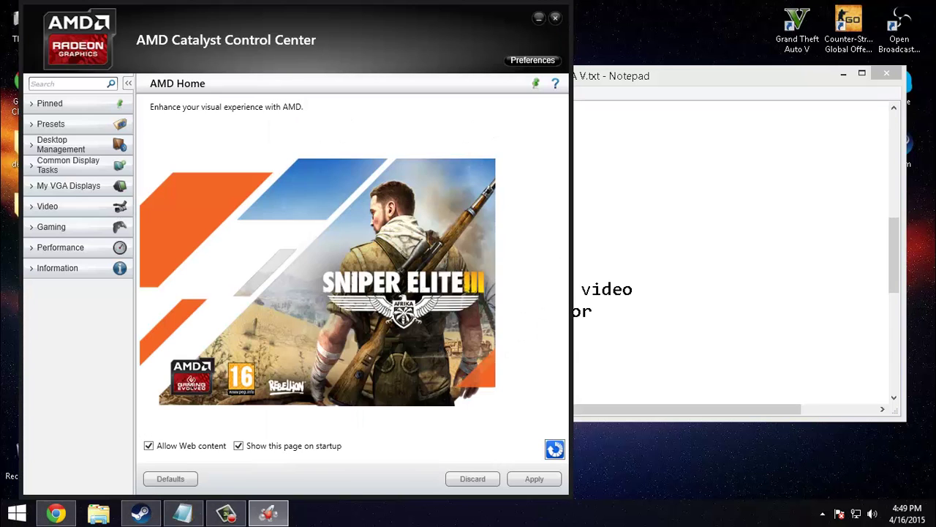
click(51, 227)
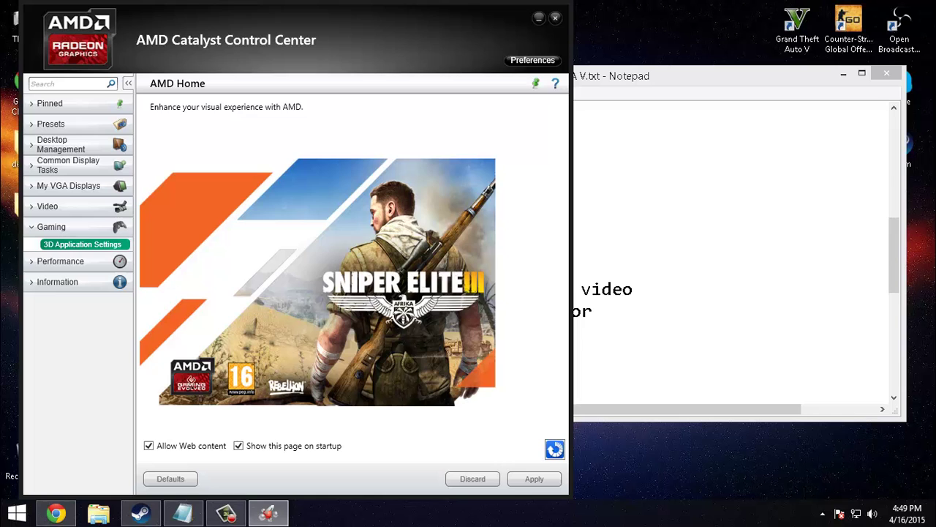
click(82, 244)
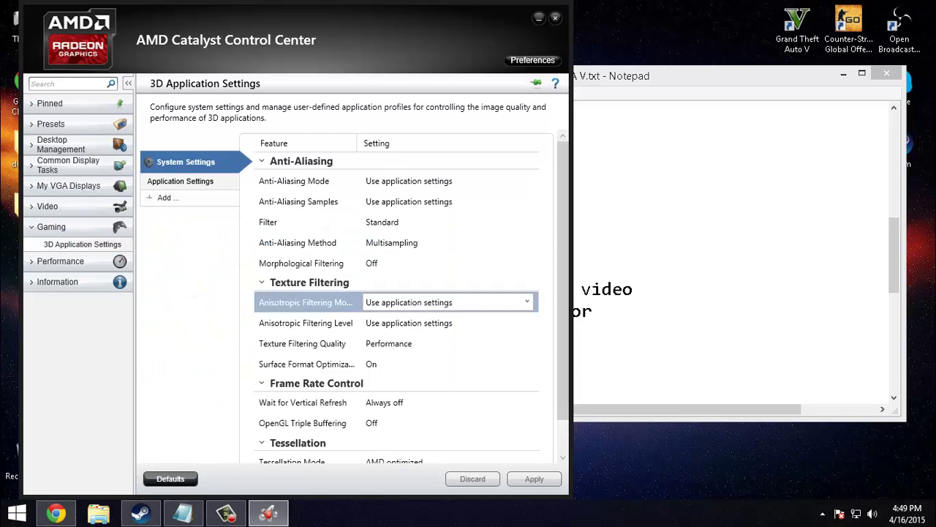
- Set Texture Filtering Quality to Performance in the 3D Application Settings, and close AMD Catalyst Control Center
scroll(564, 292, down, 2)
scroll(398, 292, up, 2)
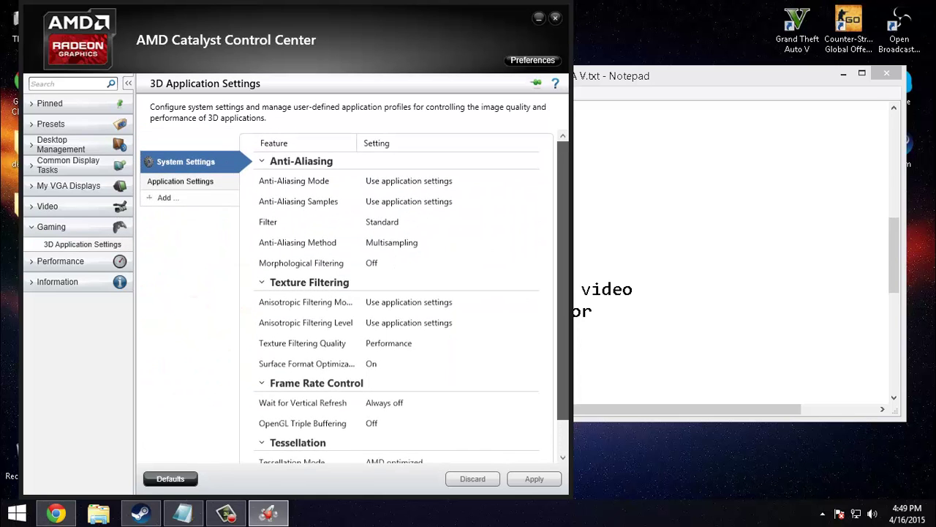
scroll(307, 325, down, 2)
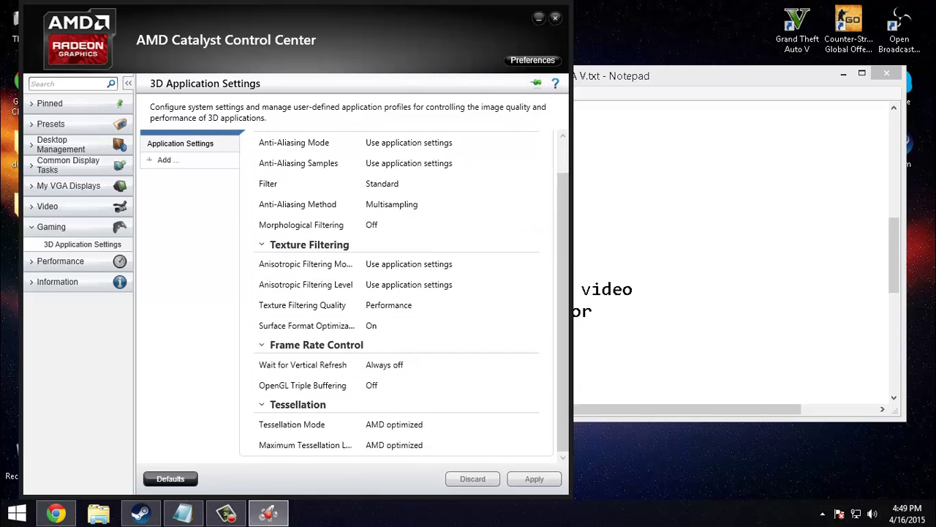
click(302, 305)
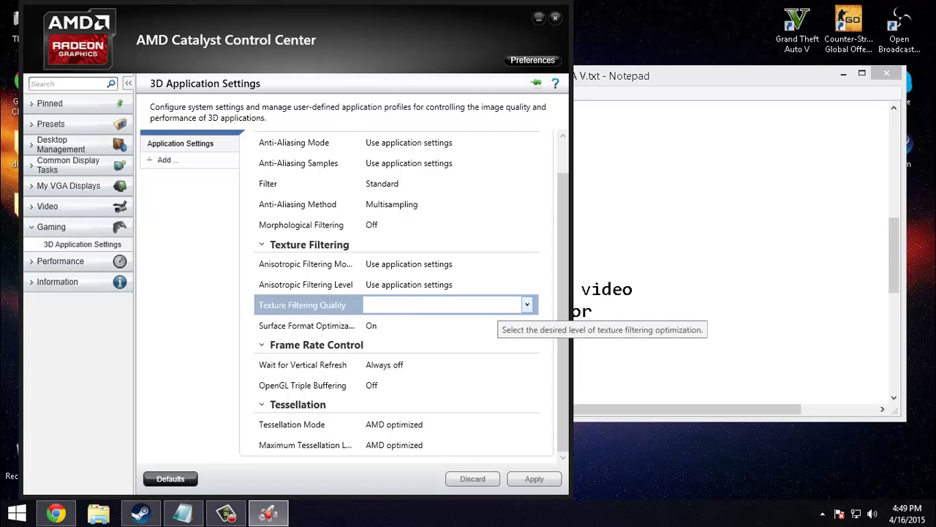
click(526, 305)
click(388, 347)
click(556, 18)
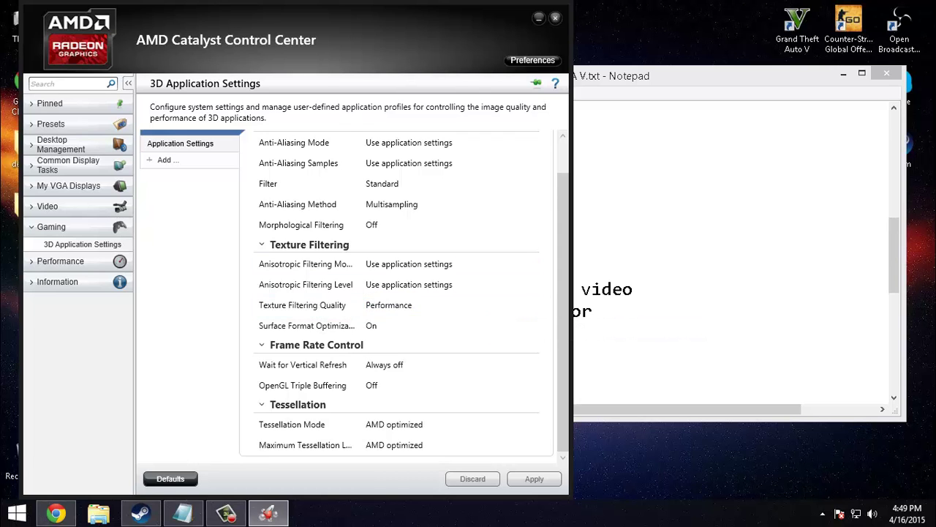
- Move the notes window to the middle of the desktop and read the fifth tip, about running GTA V with a .bat file
drag(585, 75, 461, 57)
scroll(475, 234, down, 2)
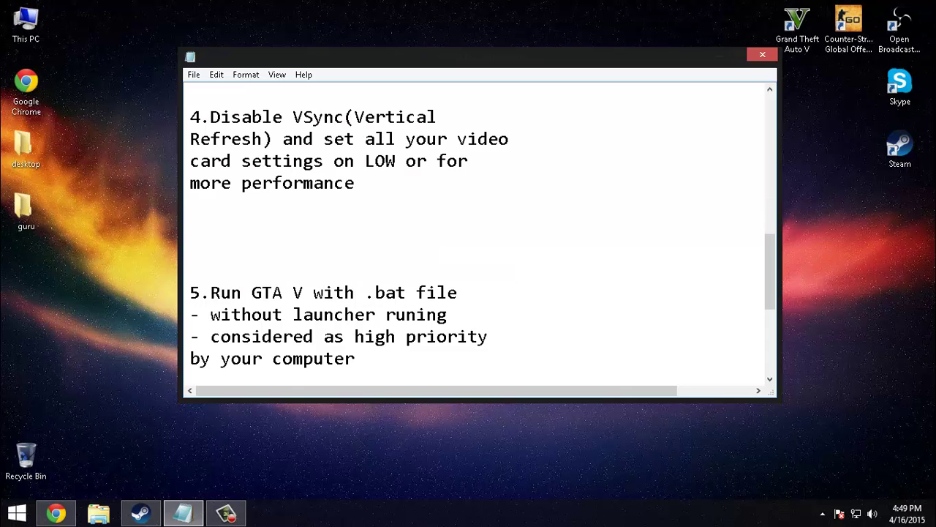
scroll(476, 234, down, 2)
scroll(475, 234, up, 2)
scroll(476, 234, down, 1)
click(210, 227)
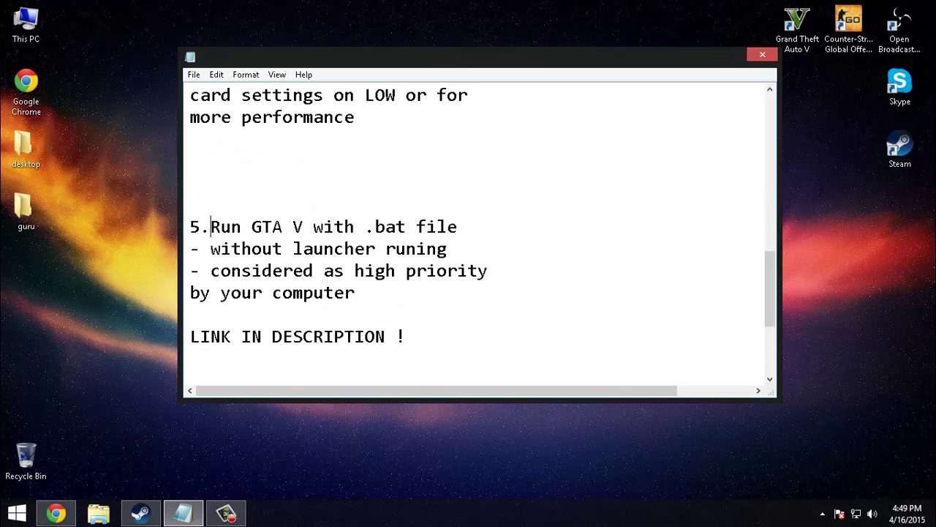
drag(191, 227, 459, 227)
click(461, 227)
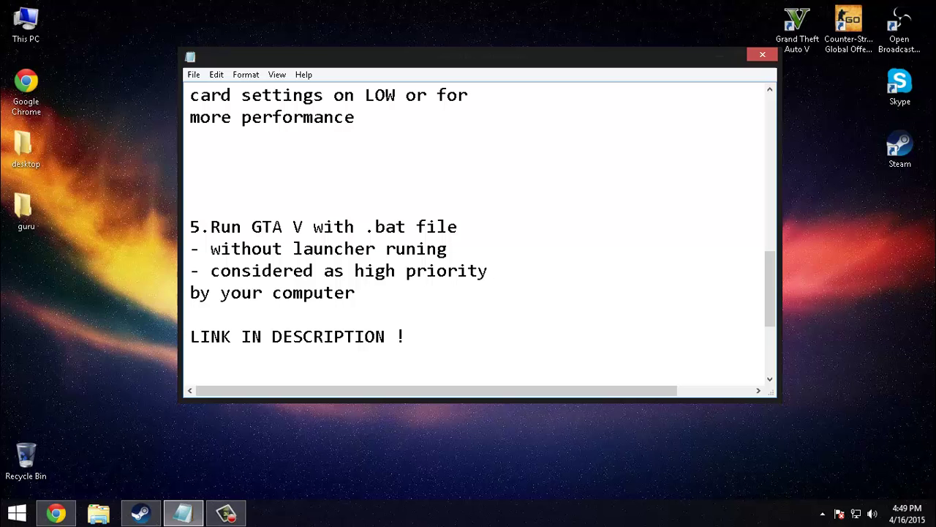
- Minimize the notes and open the desktop file Grand Theft Auto V.bat for editing in Notepad++
click(719, 55)
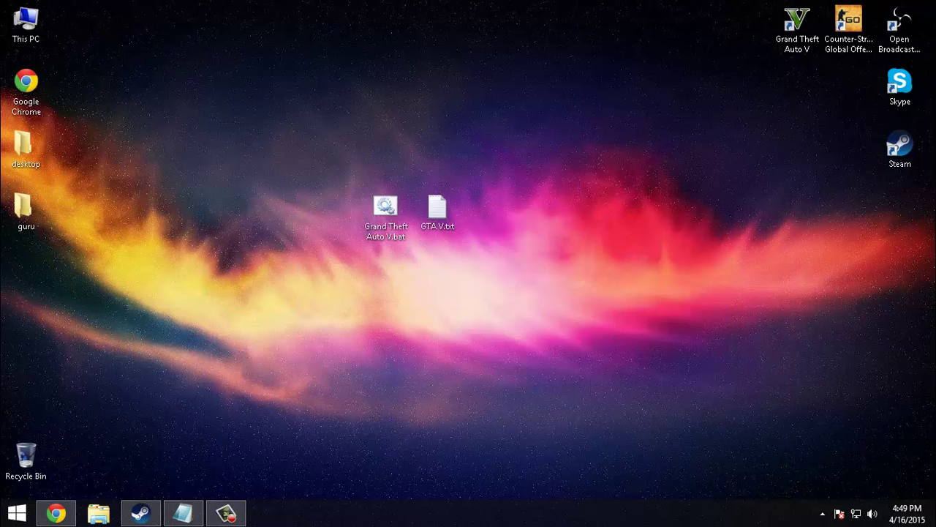
right_click(391, 218)
click(450, 285)
click(413, 134)
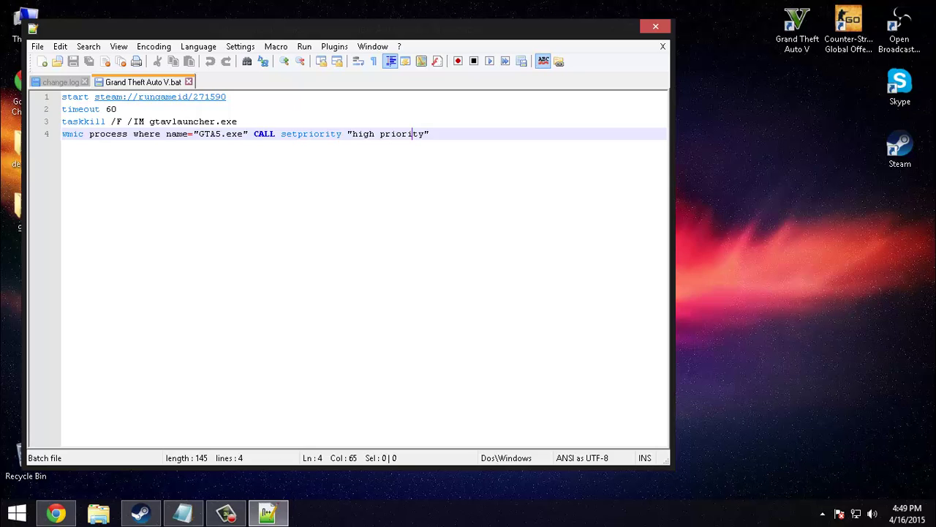
- Examine the taskkill line for gtavlauncher.exe in the batch file
drag(237, 122, 149, 122)
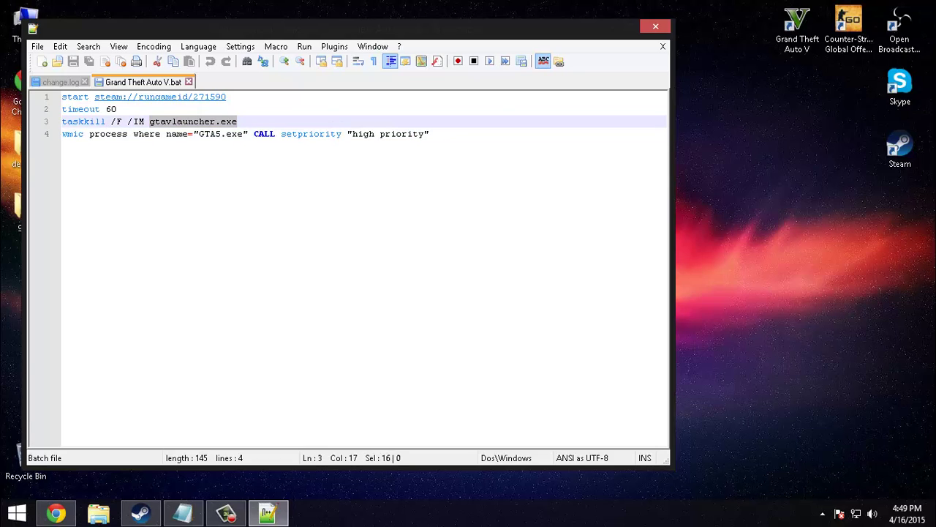
drag(238, 122, 150, 121)
drag(237, 121, 149, 122)
drag(237, 121, 149, 122)
triple_click(237, 121)
drag(237, 121, 149, 121)
click(193, 134)
click(118, 109)
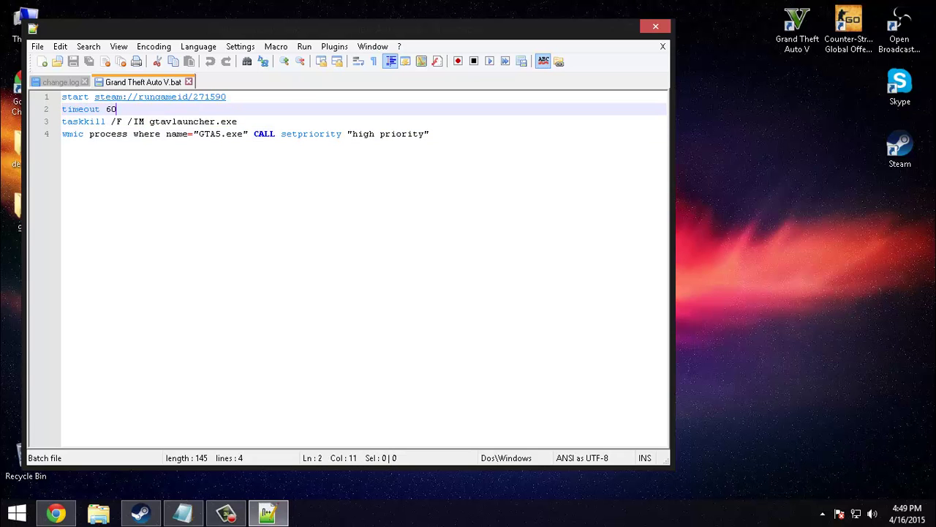
- Move the editor window aside, examine the timeout, taskkill and GTA5.exe priority lines of the batch file, and close the editor
drag(198, 29, 290, 54)
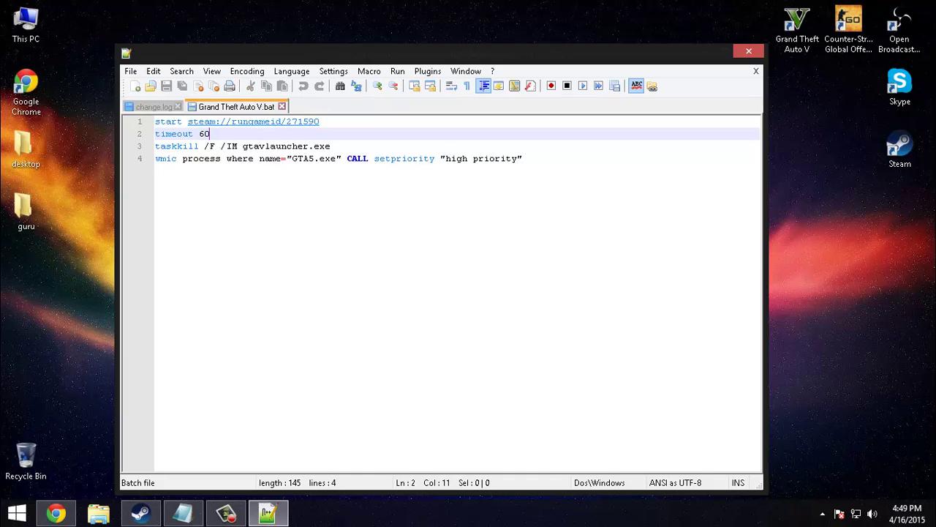
drag(210, 134, 199, 134)
drag(331, 146, 154, 149)
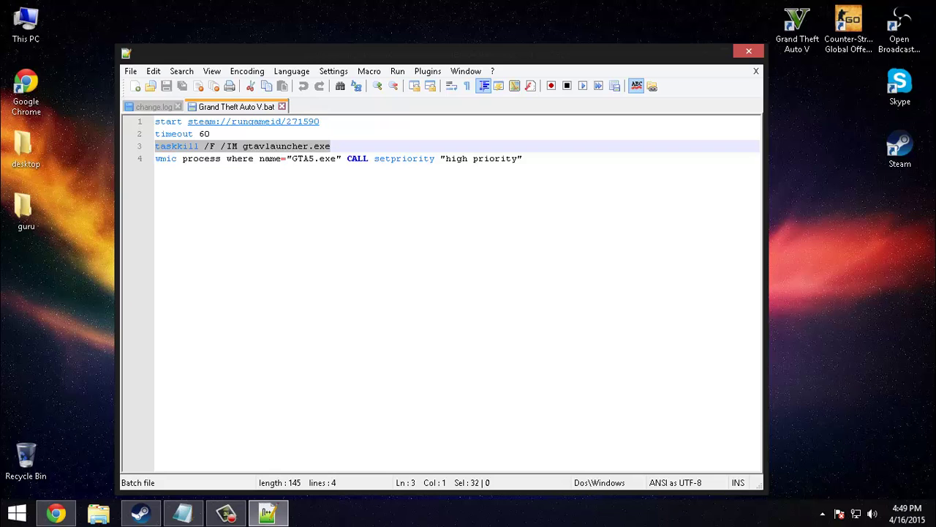
click(221, 159)
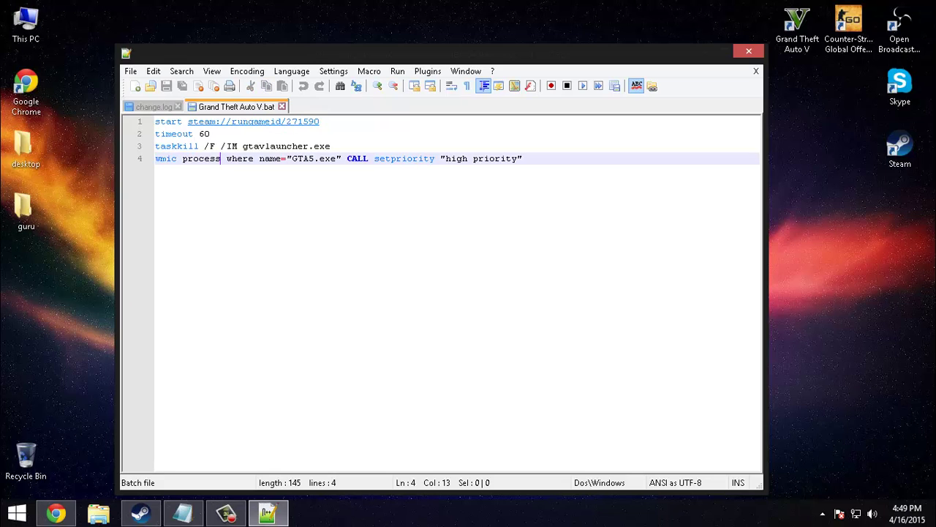
drag(292, 159, 337, 159)
click(346, 158)
drag(445, 159, 154, 135)
click(375, 159)
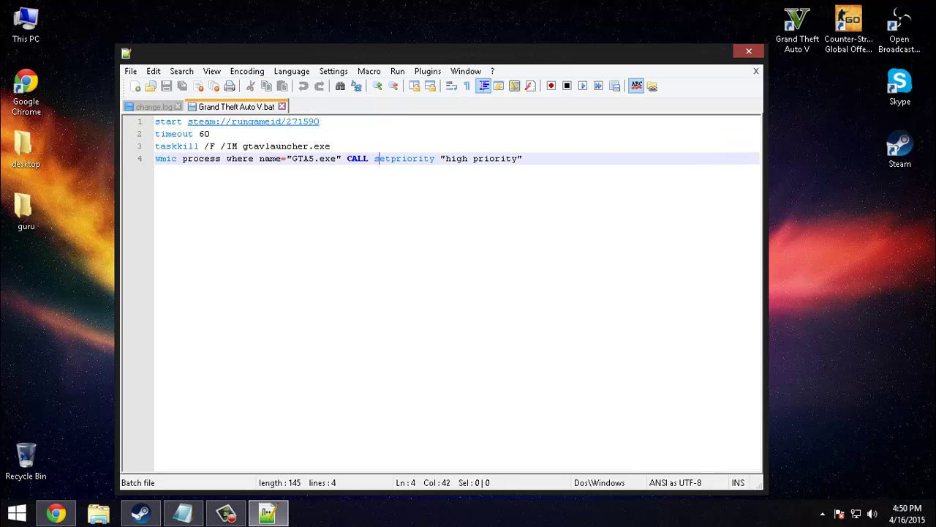
click(748, 51)
- Return to the notes in Notepad and read the sixth tip, about the settings in GTA 5
click(184, 513)
scroll(474, 234, down, 3)
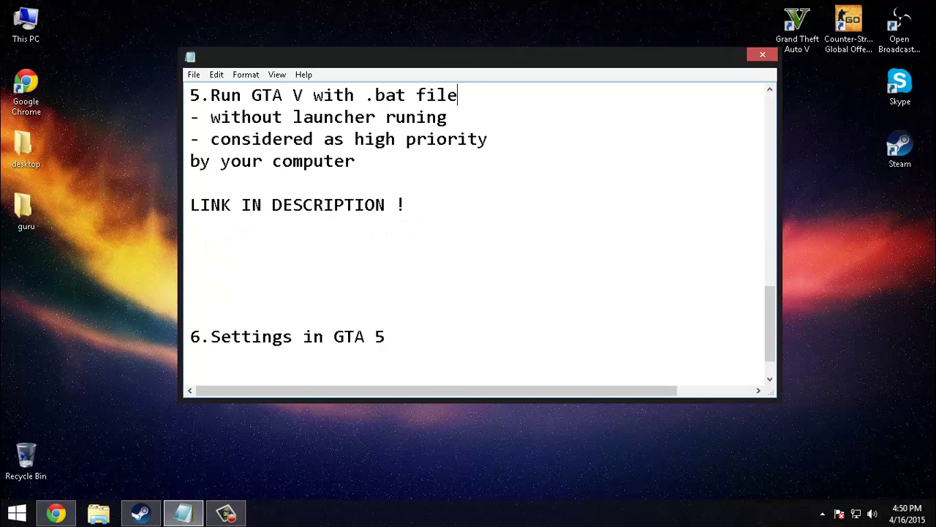
drag(386, 292, 190, 271)
click(365, 292)
drag(386, 292, 190, 293)
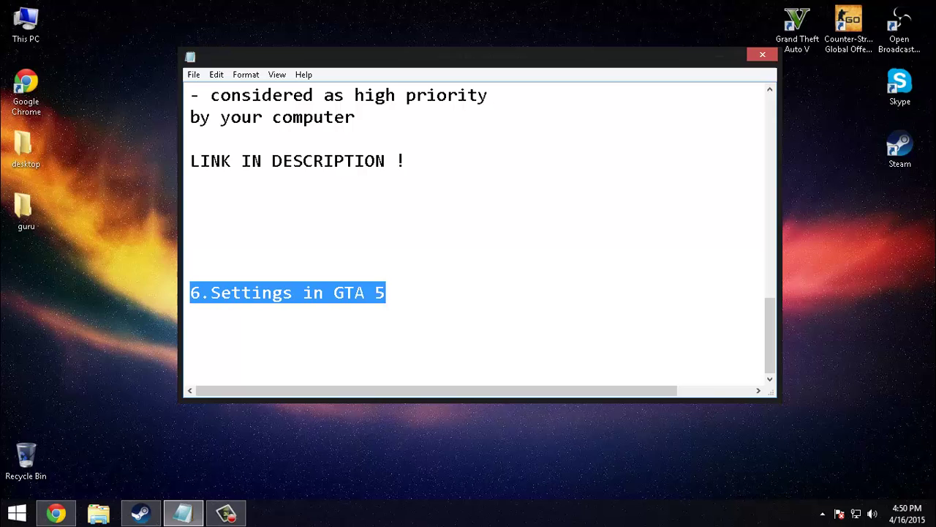
click(191, 249)
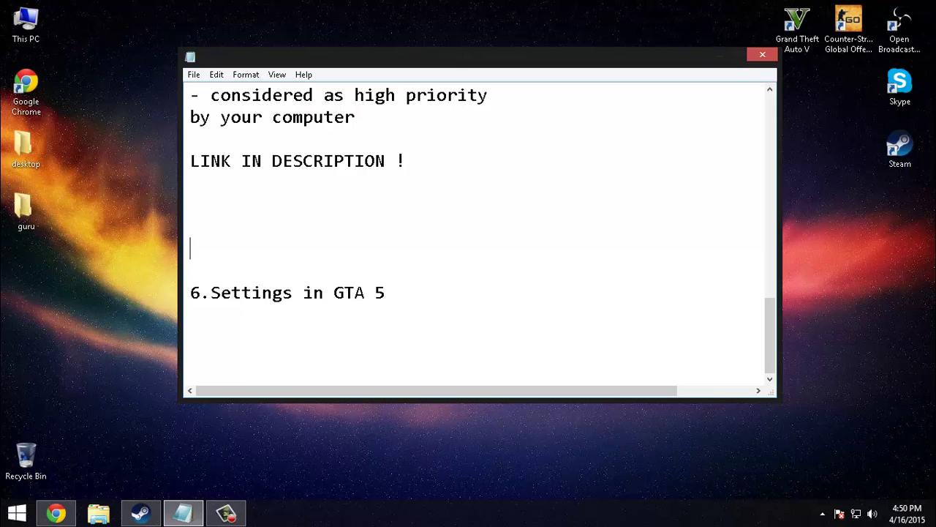
click(386, 293)
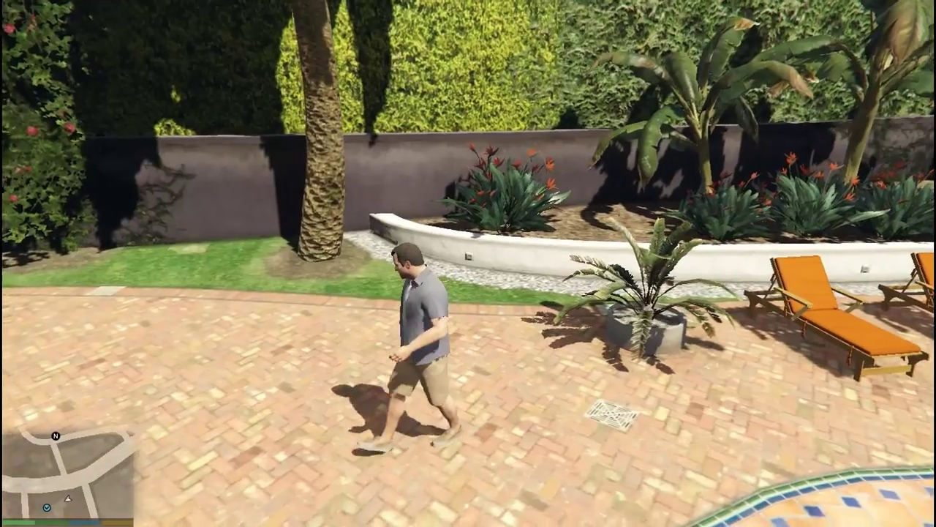
- Pause Grand Theft Auto V and open the Graphics page of its settings
key(Escape)
click(523, 99)
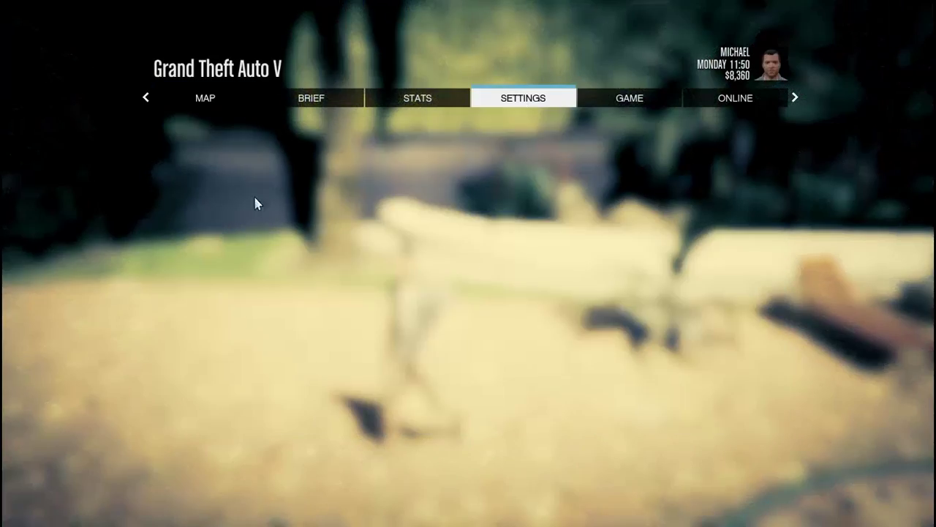
click(196, 246)
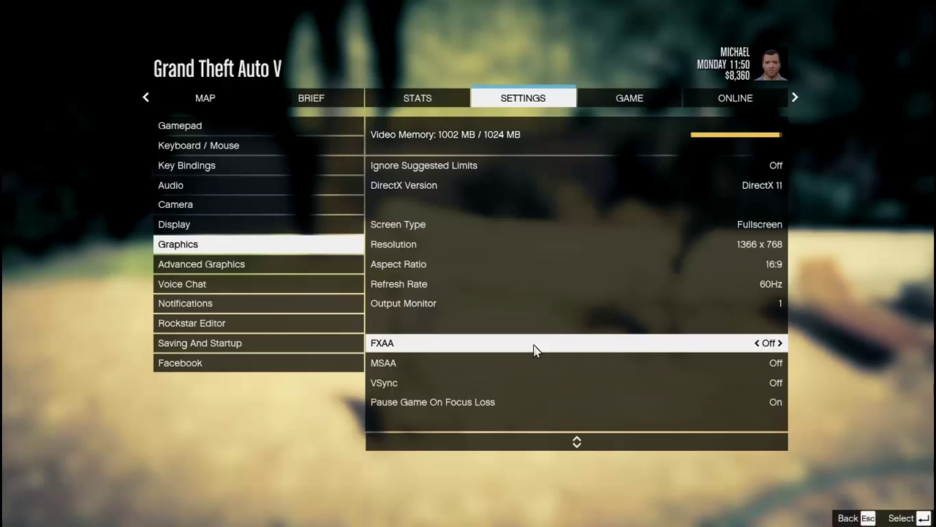
- Review the FXAA, MSAA, VSync, focus-loss and population settings on the Graphics page
key(Down)
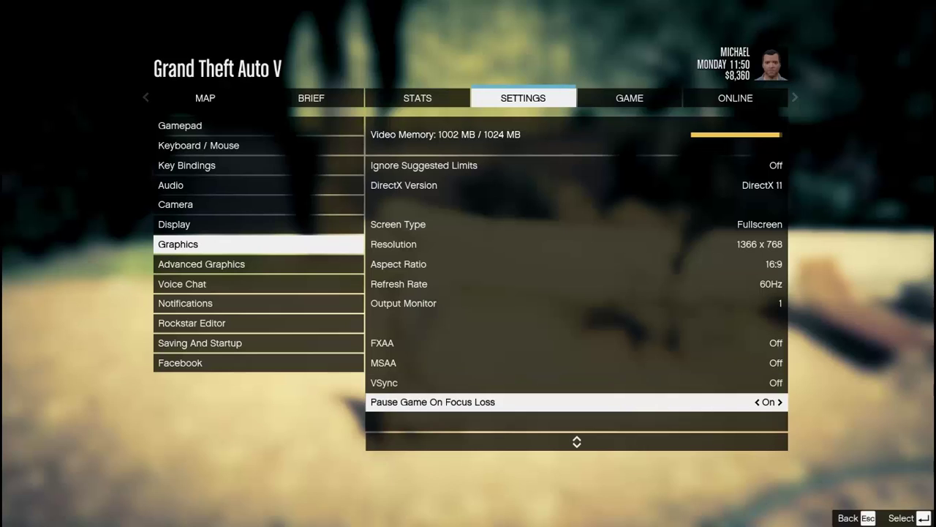
key(Down)
key(Down)
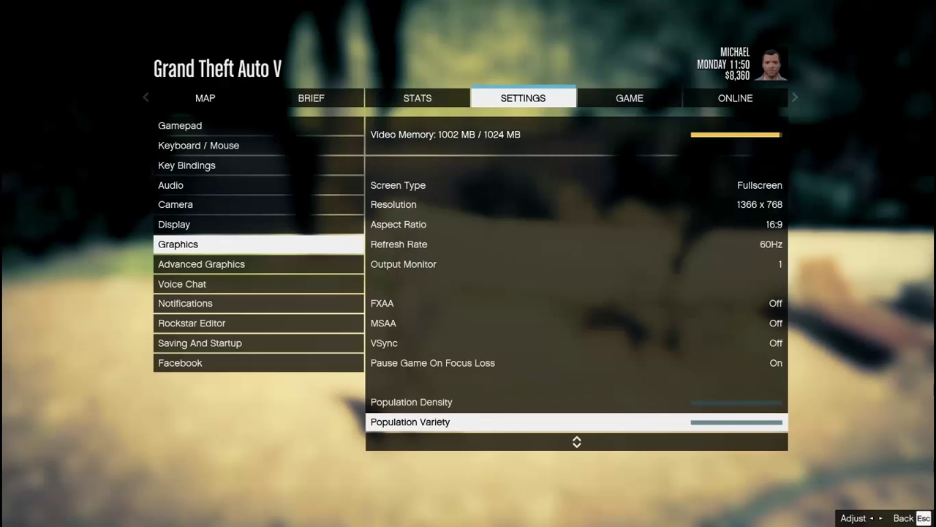
key(Up)
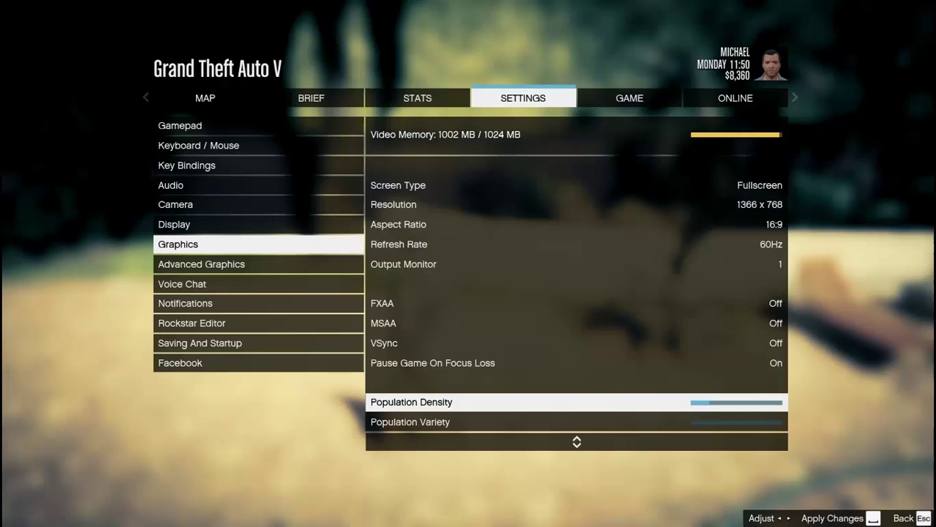
key(Down)
key(Down)
key(Down)
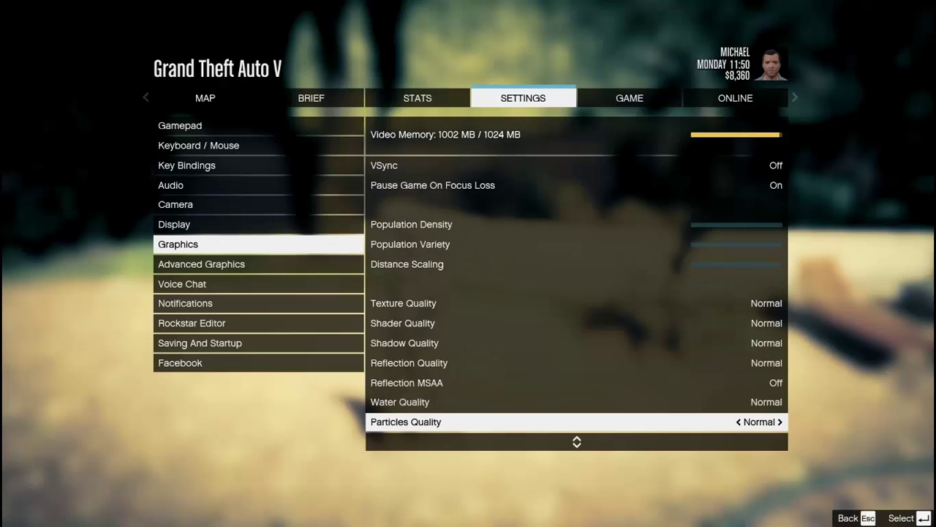
- Review the remaining graphics options, from texture, shader and shadow quality through anisotropic filtering, ambient occlusion and tessellation
key(Up)
key(Up)
key(Down)
key(Down)
key(Down)
key(Down)
key(Down)
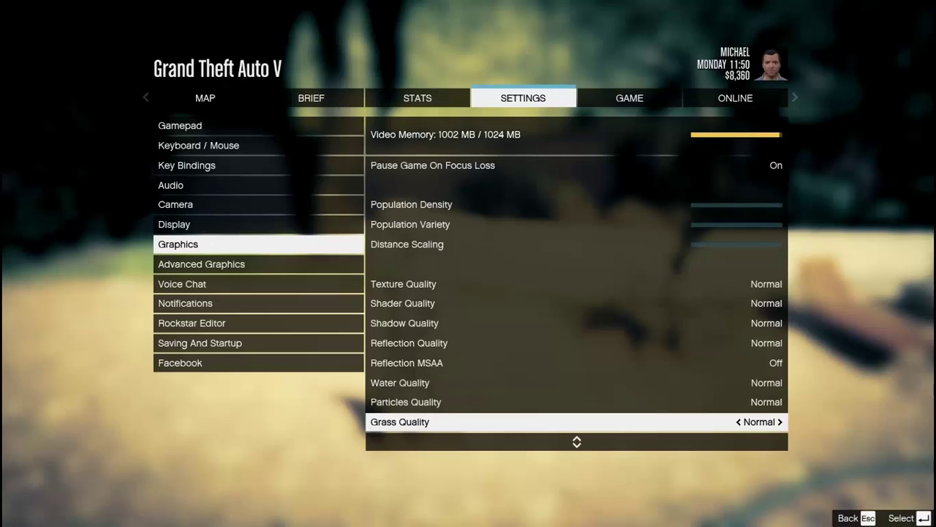
key(Up)
key(Down)
key(Down)
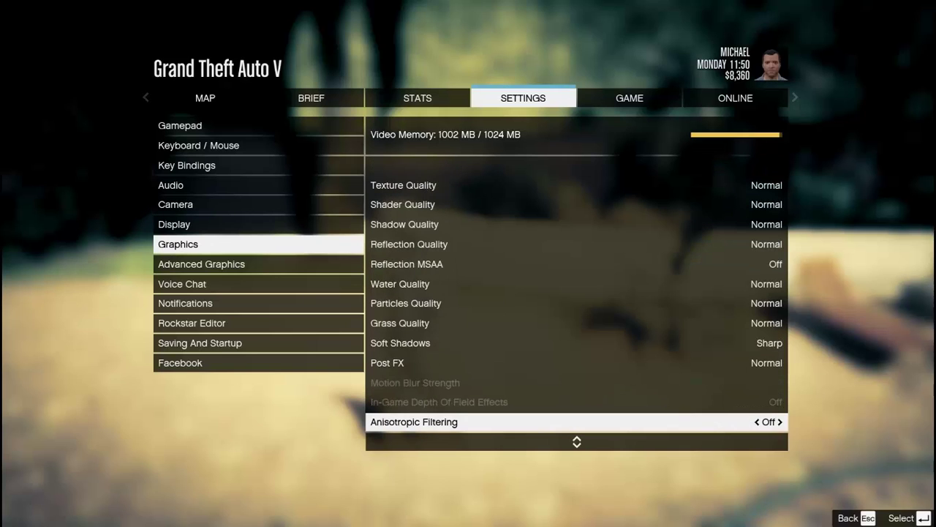
key(Up)
key(Down)
key(Down)
key(Down)
key(Down)
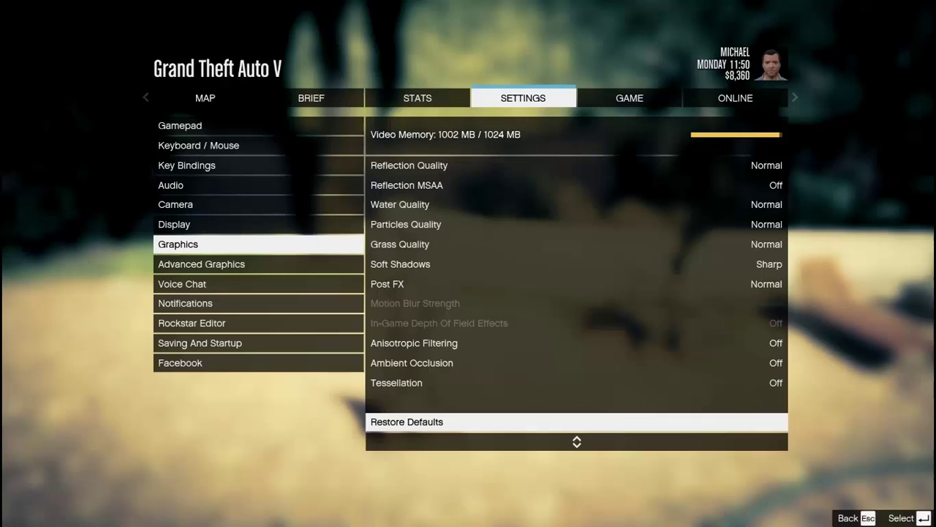
key(Up)
key(Up)
key(Up)
key(Down)
key(Down)
key(Down)
key(Down)
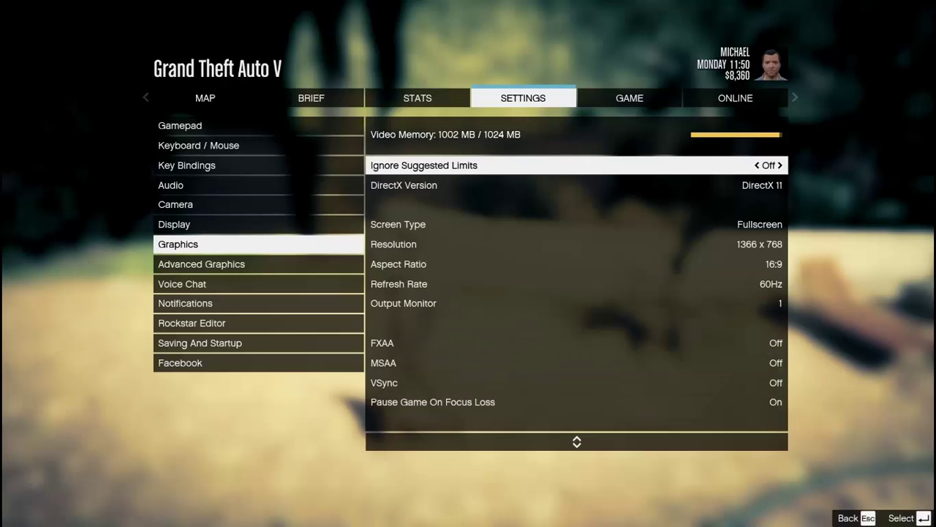
key(Up)
- Check the shadow, streaming and distance options under Advanced Graphics, and return to gameplay
click(302, 268)
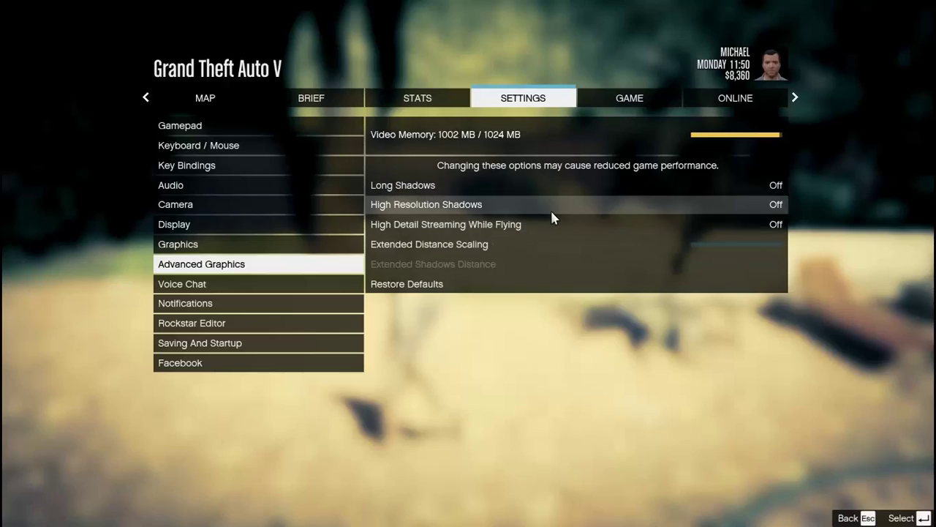
key(Escape)
key(s)
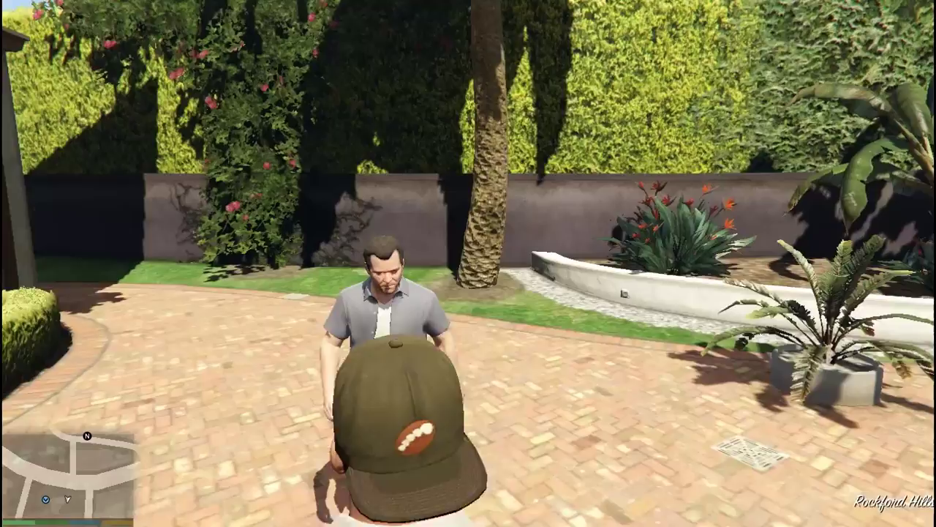